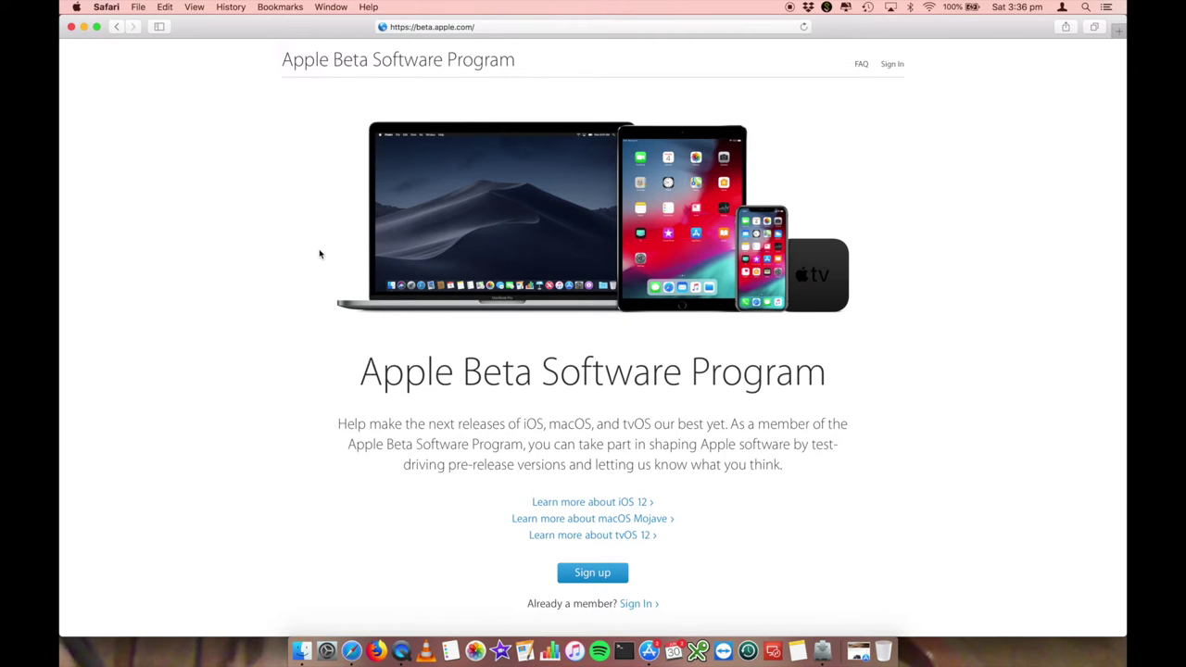
Look over the Apple Beta Software Program page and go to its Sign up sign-in
{"action": "scroll", "coordinate": [320, 254], "scroll_direction": "down", "scroll_amount": 2}
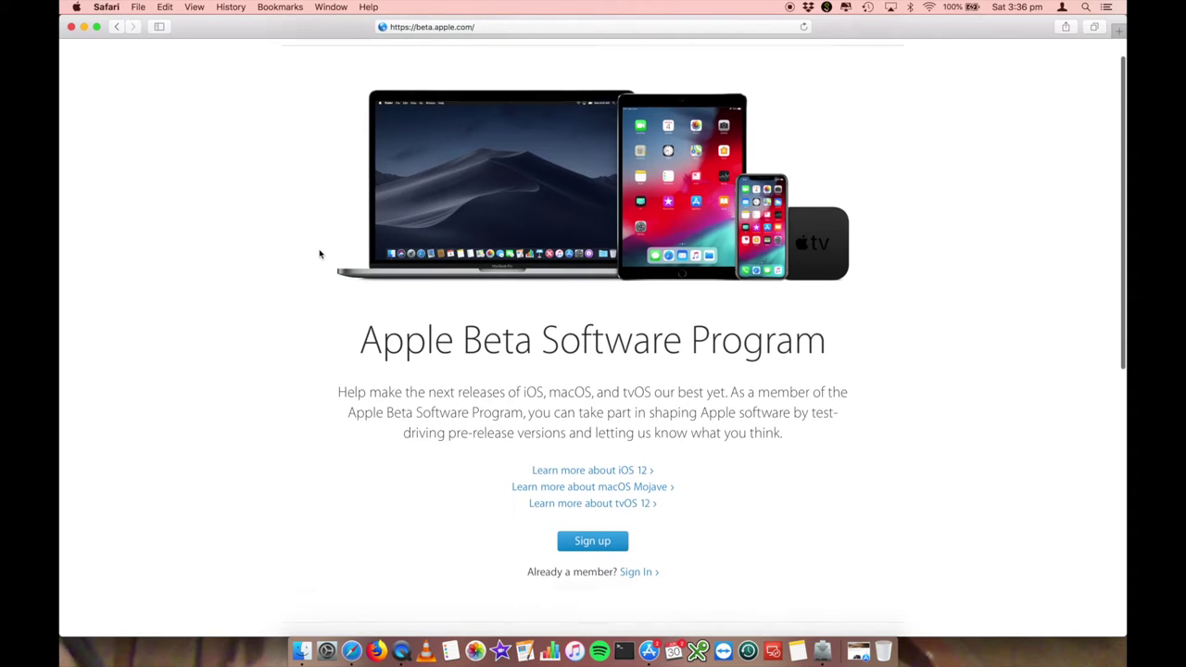
{"action": "scroll", "coordinate": [320, 254], "scroll_direction": "down", "scroll_amount": 3}
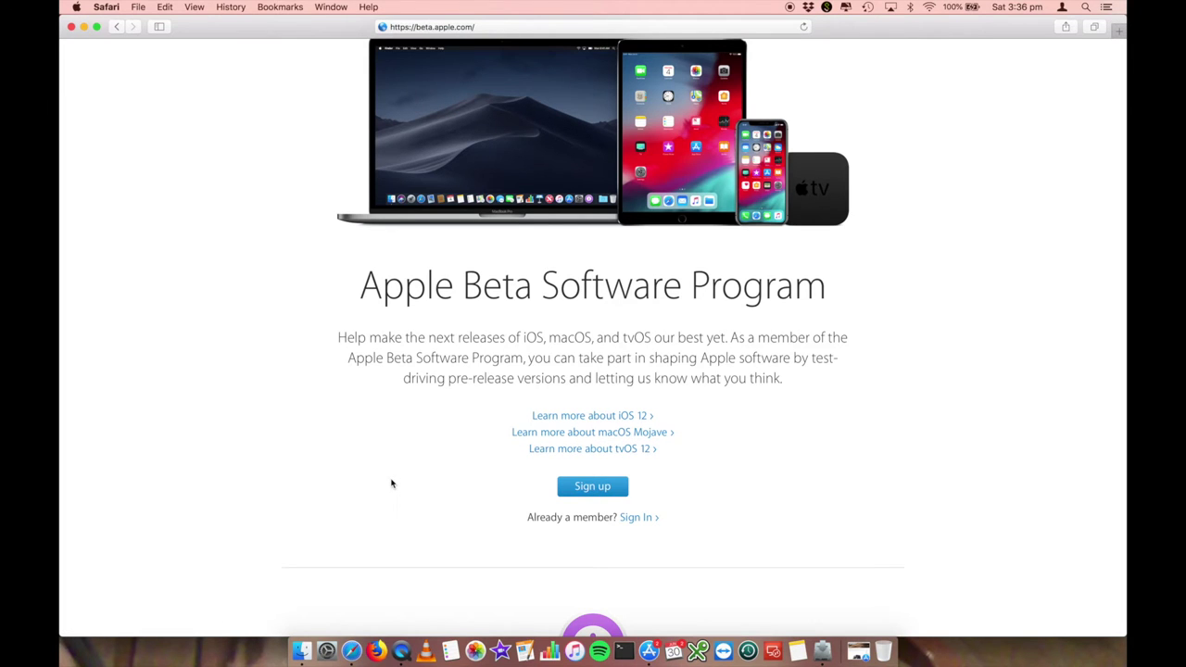
{"action": "scroll", "coordinate": [391, 483], "scroll_direction": "up", "scroll_amount": 2}
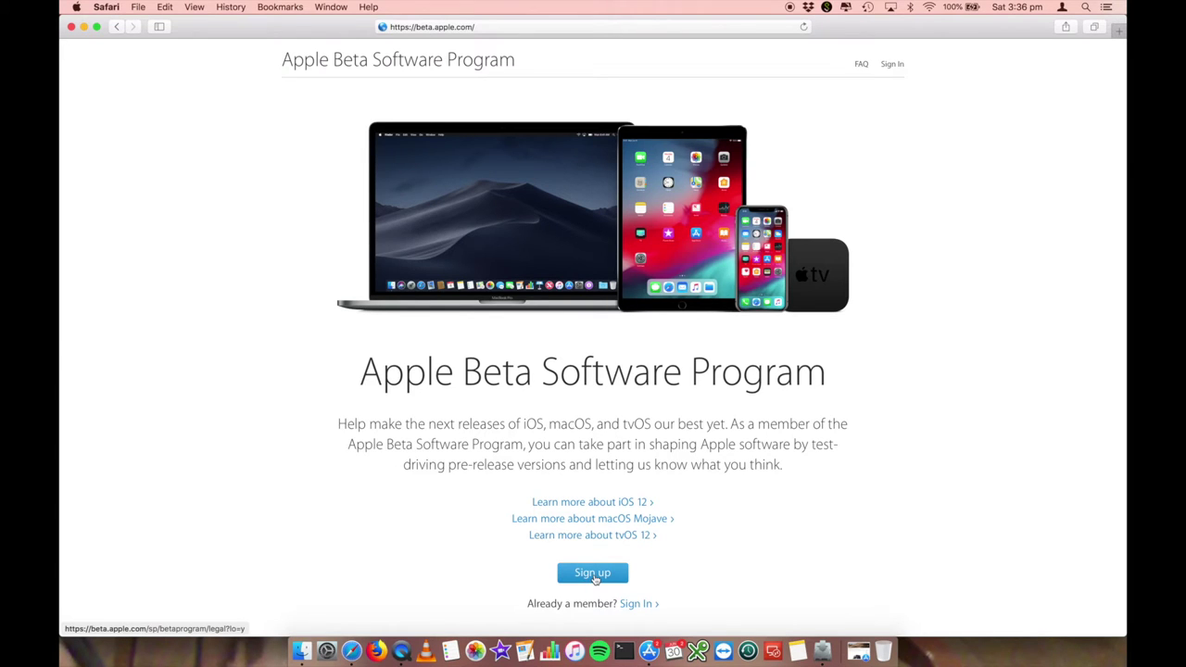
{"action": "left_click", "coordinate": [594, 575]}
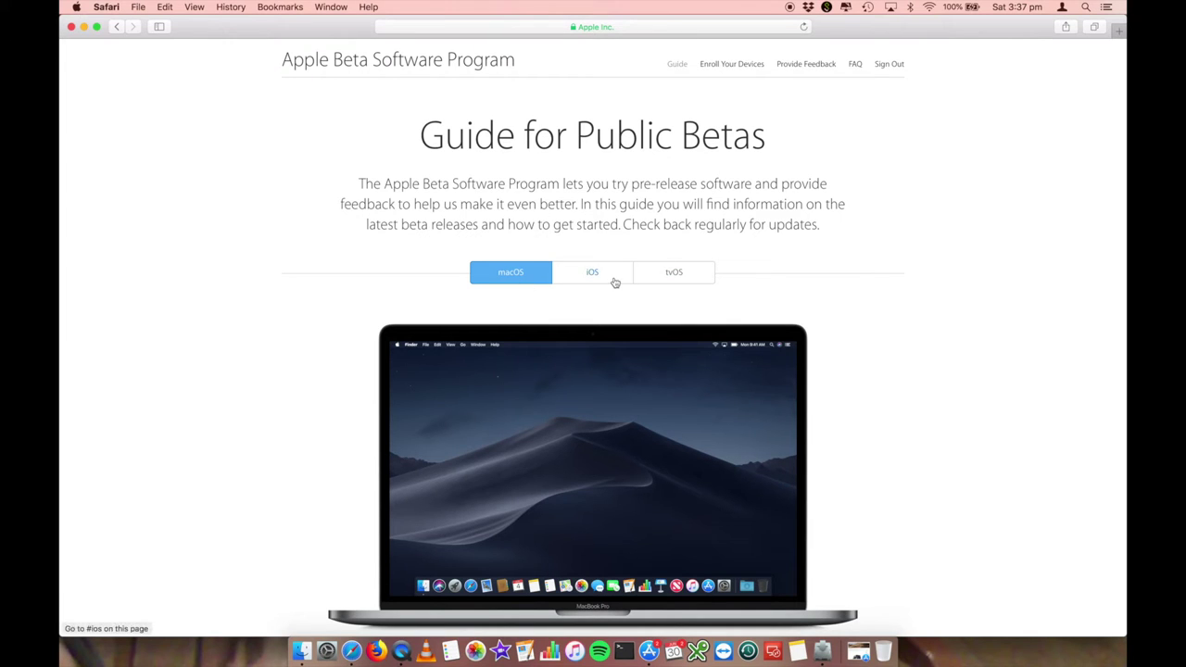
Read the Guide for Public Betas, including Back Up Your Mac, then jump to the macOS section
{"action": "scroll", "coordinate": [602, 300], "scroll_direction": "down", "scroll_amount": 5}
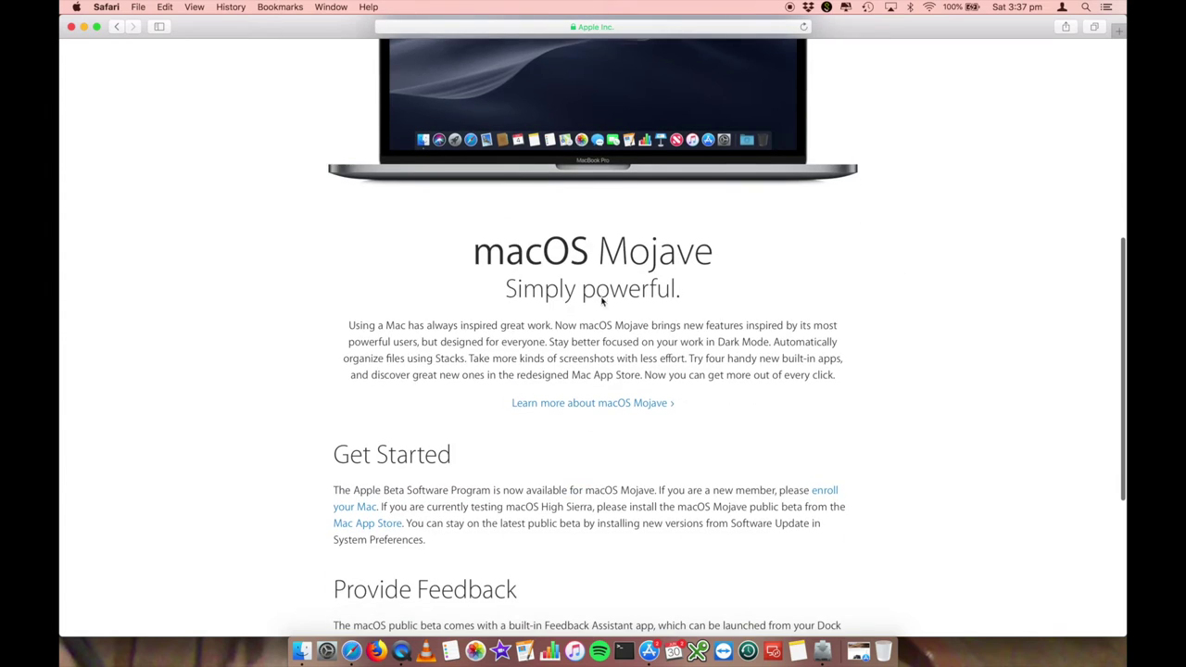
{"action": "scroll", "coordinate": [603, 300], "scroll_direction": "down", "scroll_amount": 2}
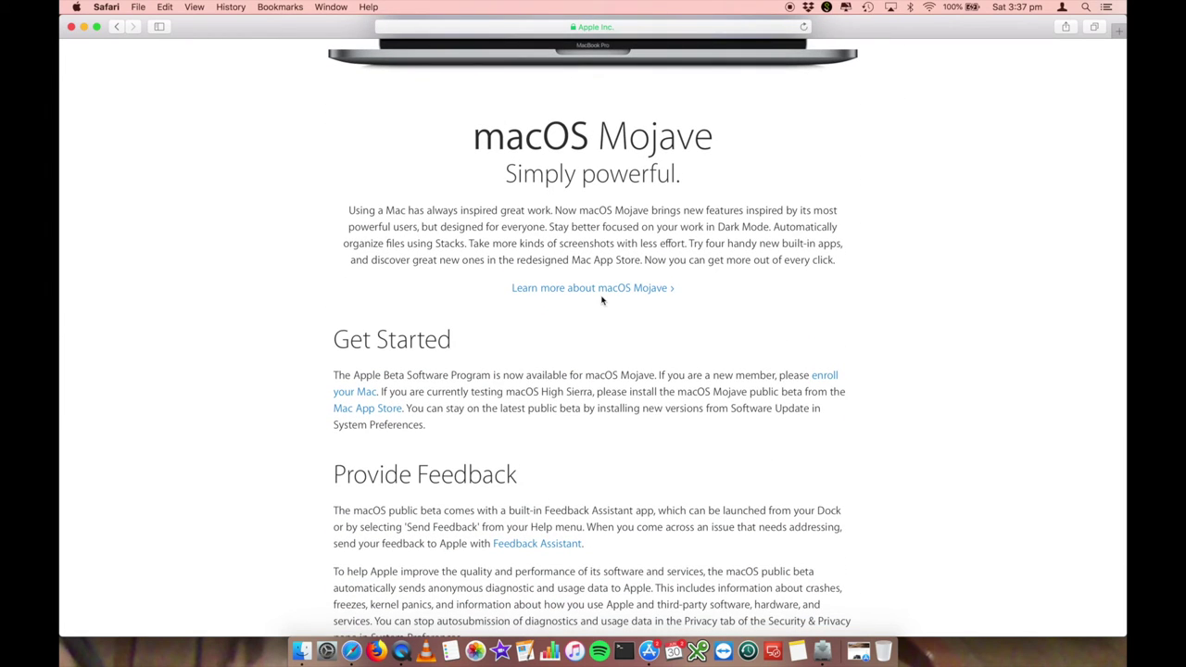
{"action": "scroll", "coordinate": [603, 300], "scroll_direction": "down", "scroll_amount": 1}
{"action": "scroll", "coordinate": [603, 300], "scroll_direction": "down", "scroll_amount": 2}
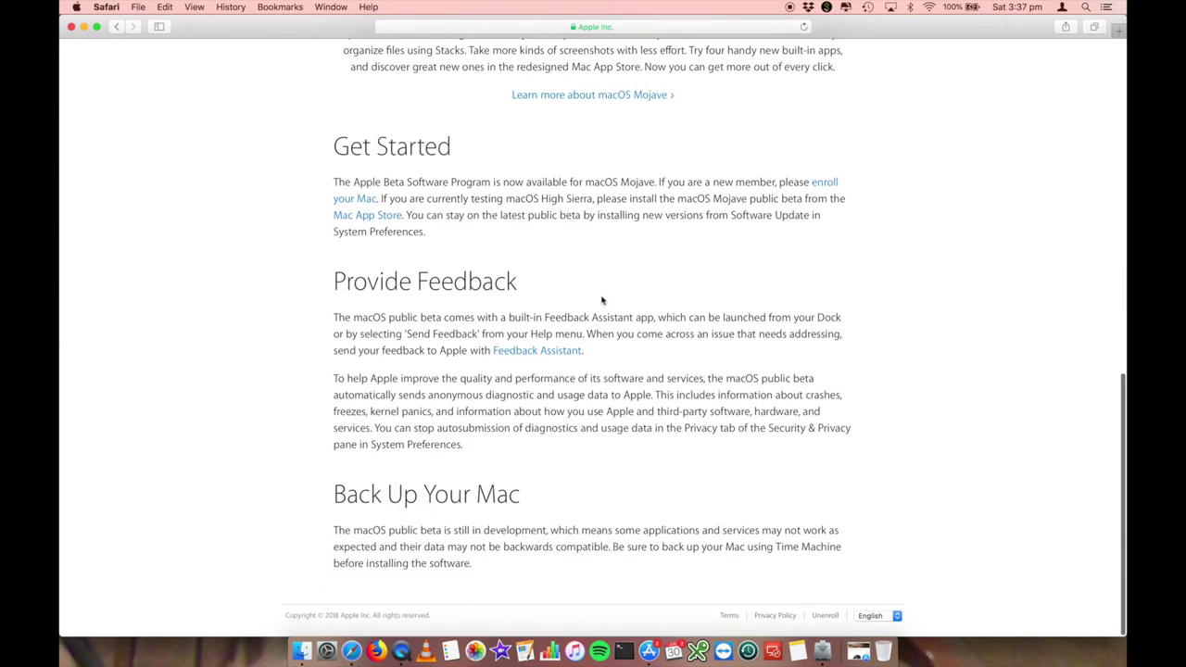
{"action": "scroll", "coordinate": [602, 300], "scroll_direction": "up", "scroll_amount": 1}
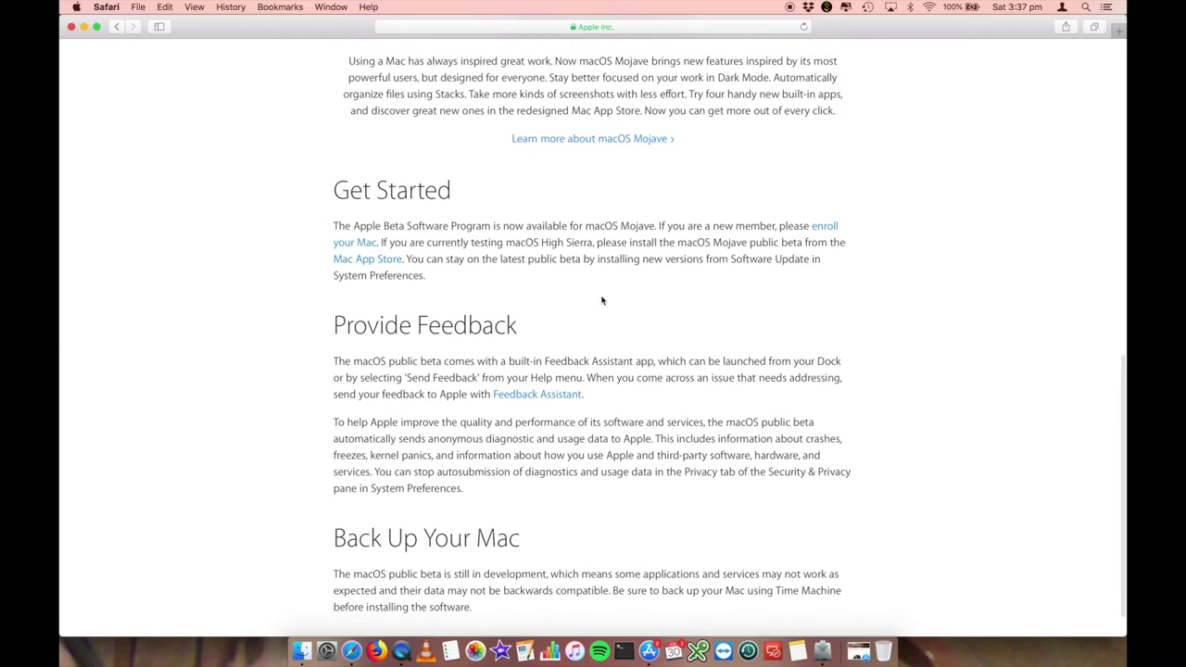
{"action": "left_click_drag", "start_coordinate": [335, 537], "coordinate": [517, 551]}
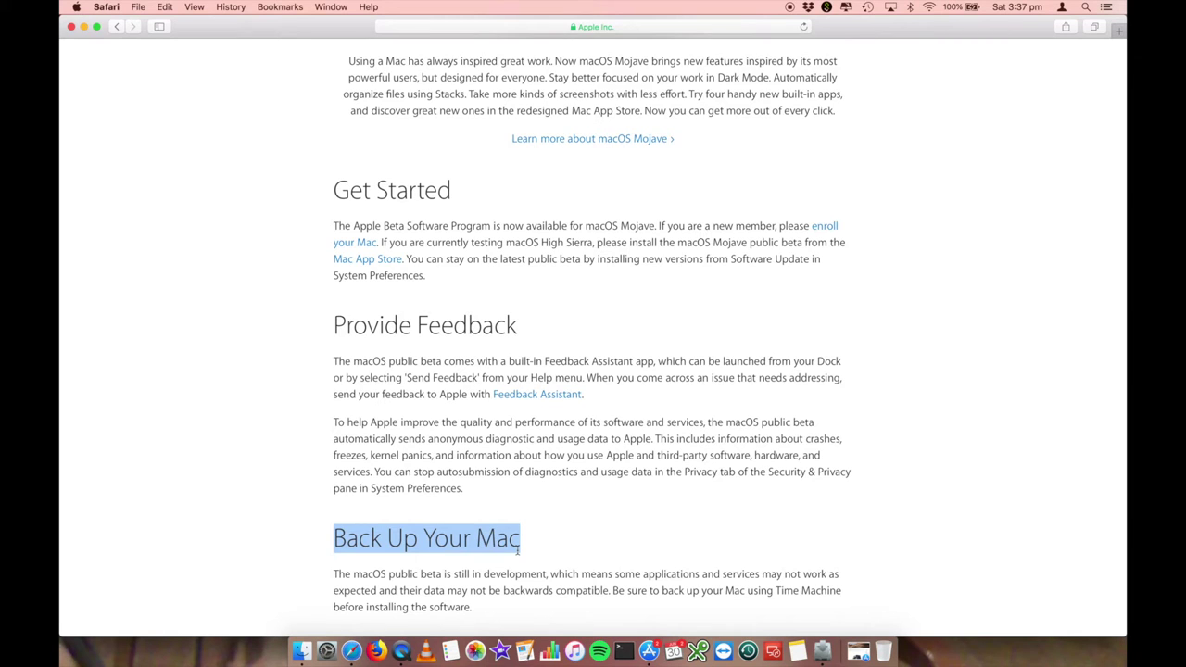
{"action": "left_click", "coordinate": [408, 574]}
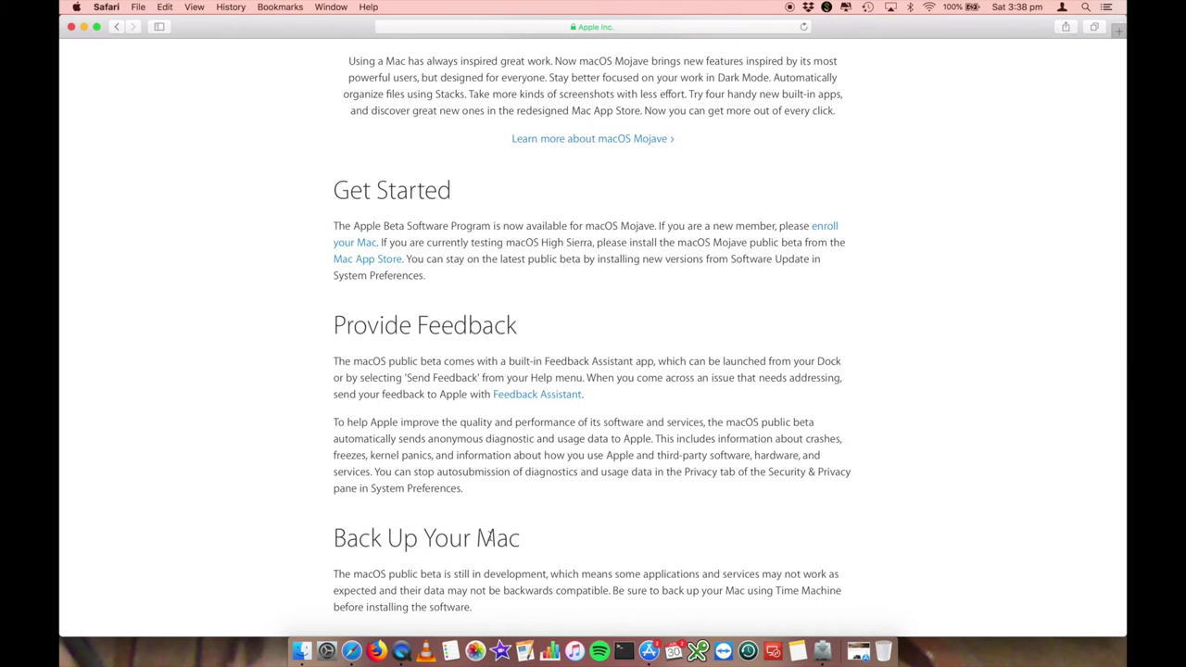
{"action": "scroll", "coordinate": [466, 472], "scroll_direction": "up", "scroll_amount": 5}
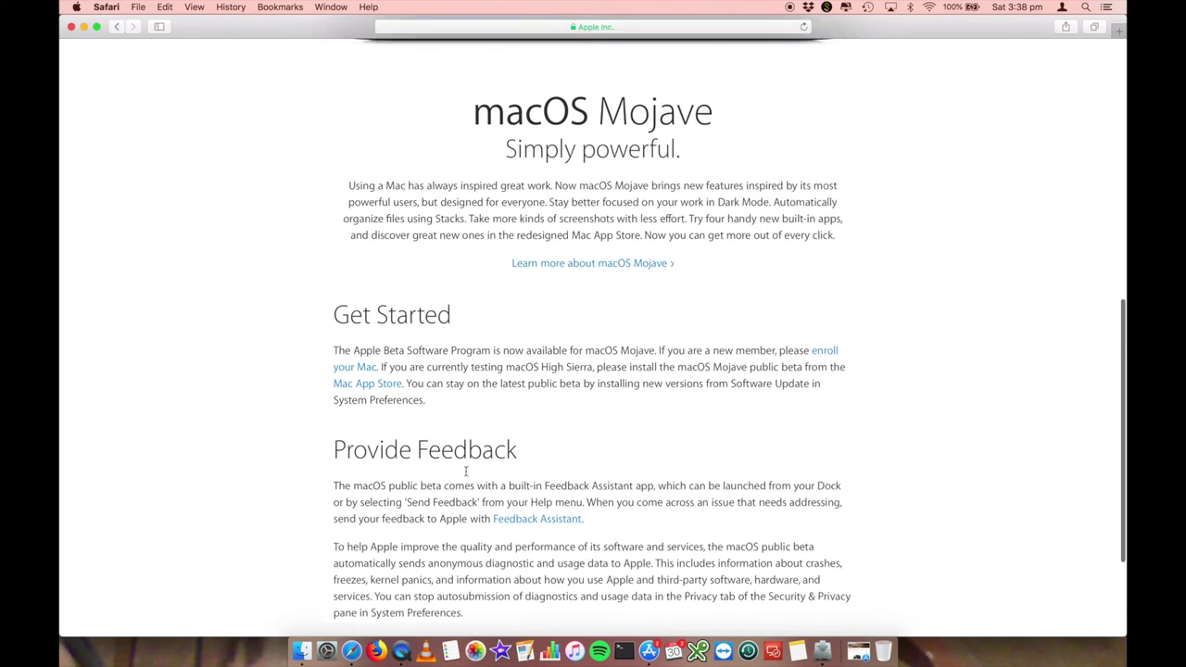
{"action": "scroll", "coordinate": [467, 471], "scroll_direction": "up", "scroll_amount": 5}
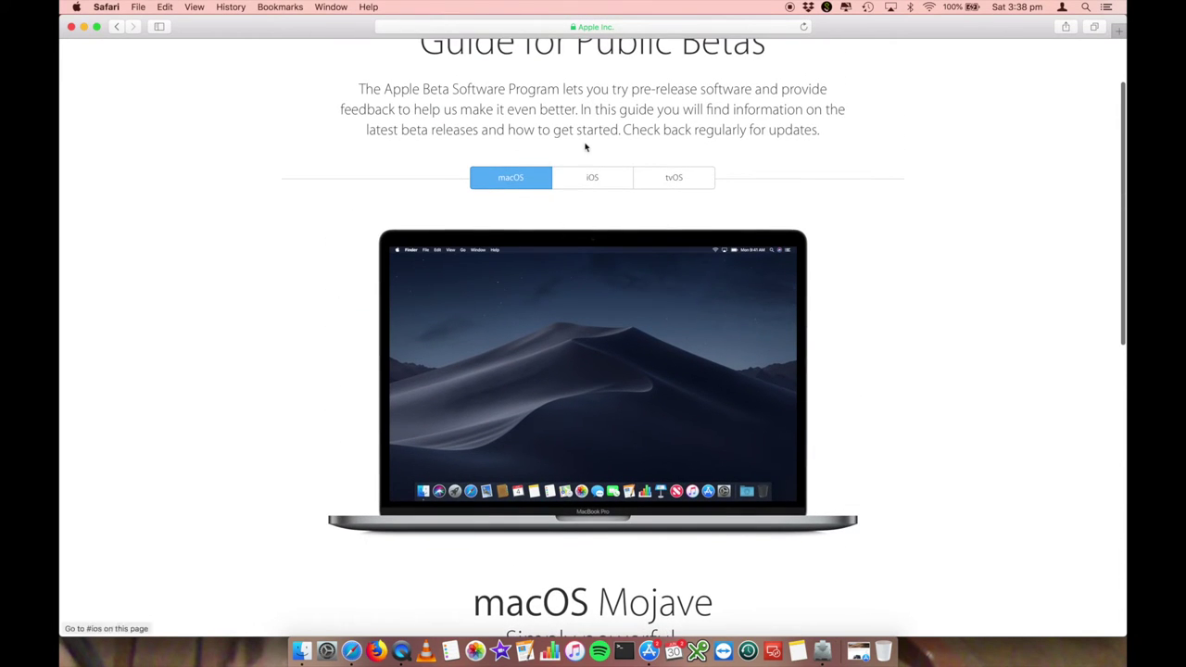
{"action": "left_click", "coordinate": [521, 175]}
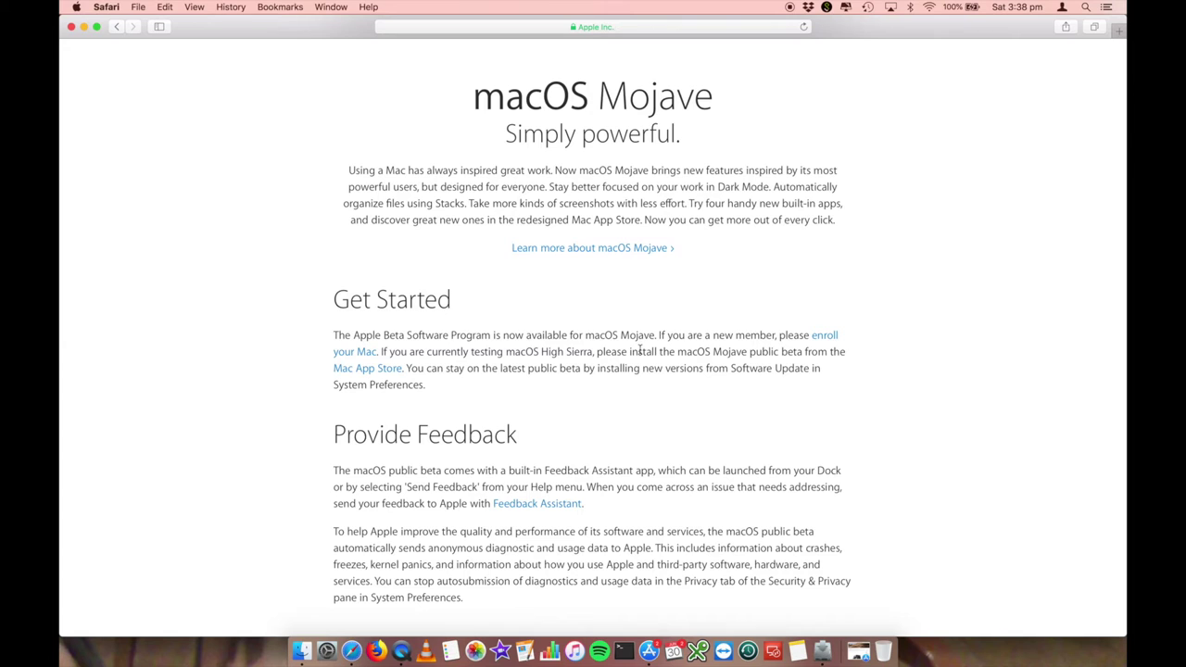
Follow the 'enroll your Mac' link and scroll down to step 2, Enroll your Mac
{"action": "left_click", "coordinate": [823, 335]}
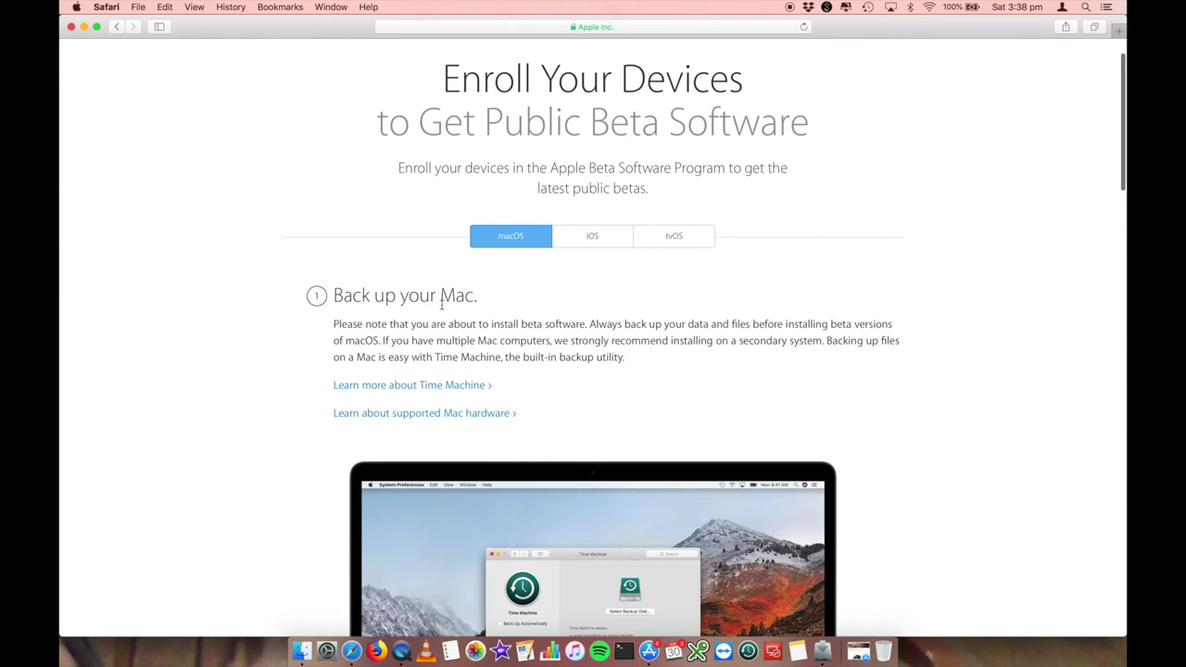
{"action": "scroll", "coordinate": [434, 316], "scroll_direction": "down", "scroll_amount": 4}
{"action": "scroll", "coordinate": [434, 316], "scroll_direction": "down", "scroll_amount": 6}
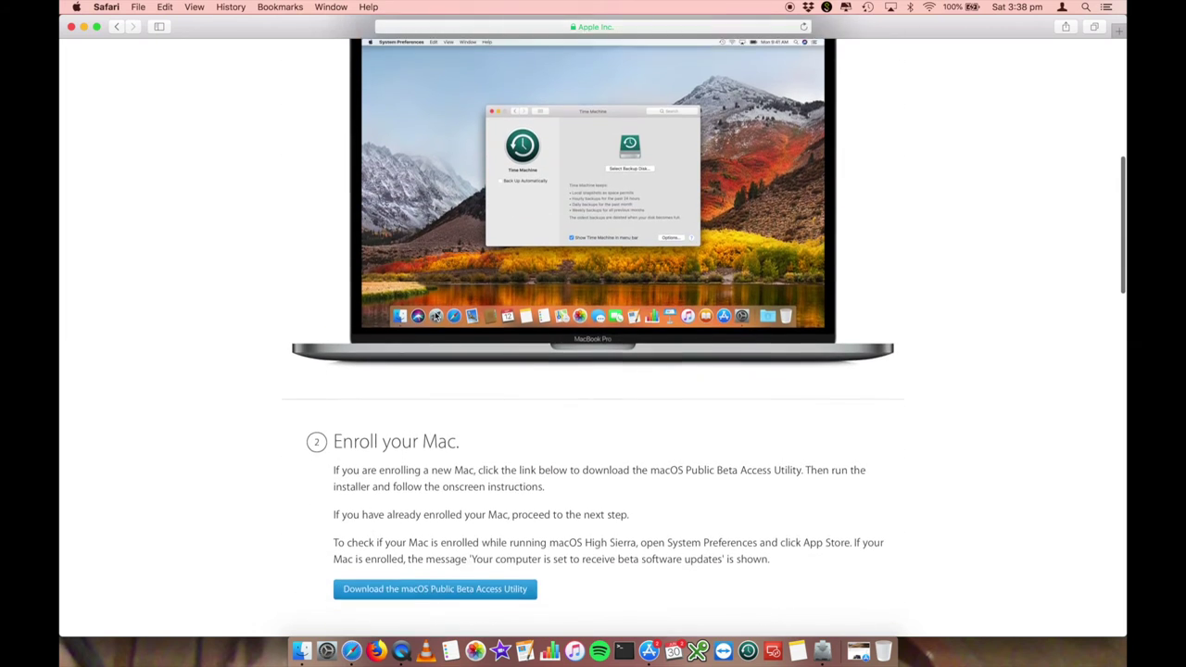
{"action": "scroll", "coordinate": [434, 316], "scroll_direction": "down", "scroll_amount": 4}
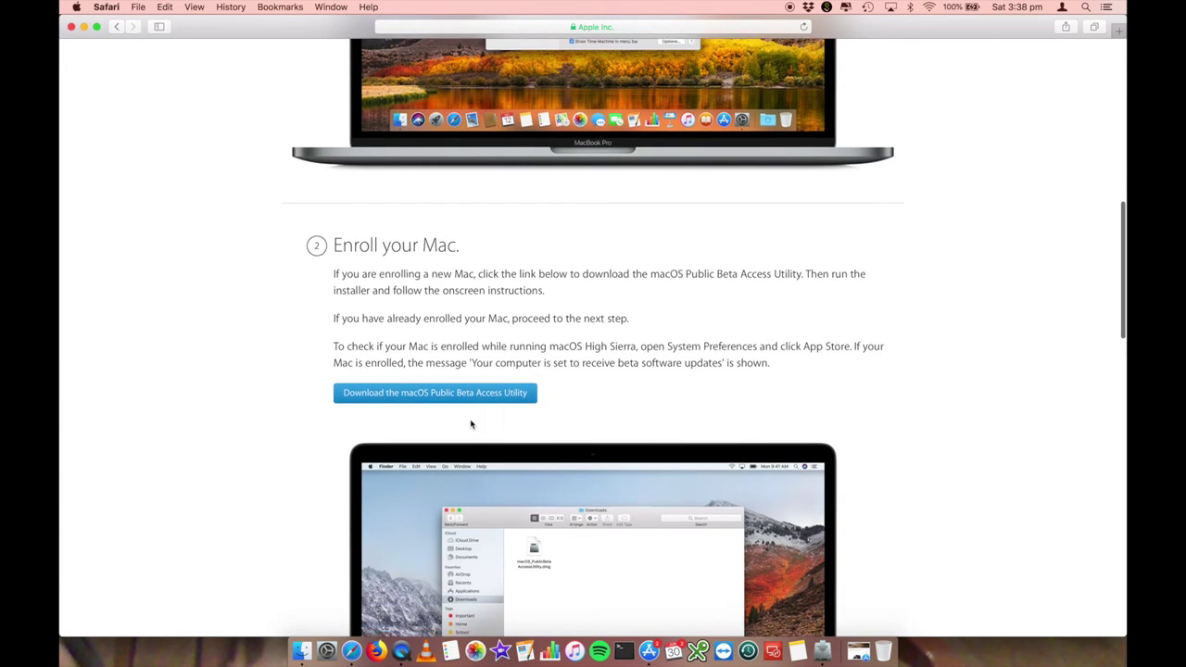
{"action": "scroll", "coordinate": [471, 423], "scroll_direction": "down", "scroll_amount": 8}
{"action": "scroll", "coordinate": [471, 423], "scroll_direction": "down", "scroll_amount": 4}
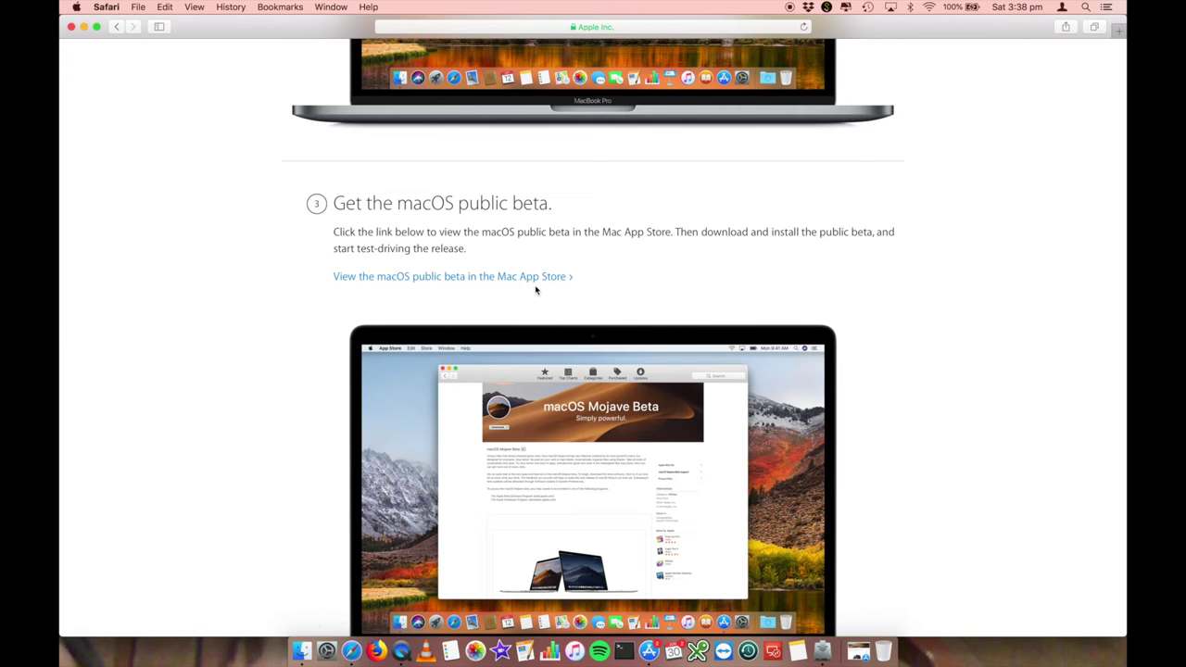
{"action": "scroll", "coordinate": [535, 290], "scroll_direction": "down", "scroll_amount": 10}
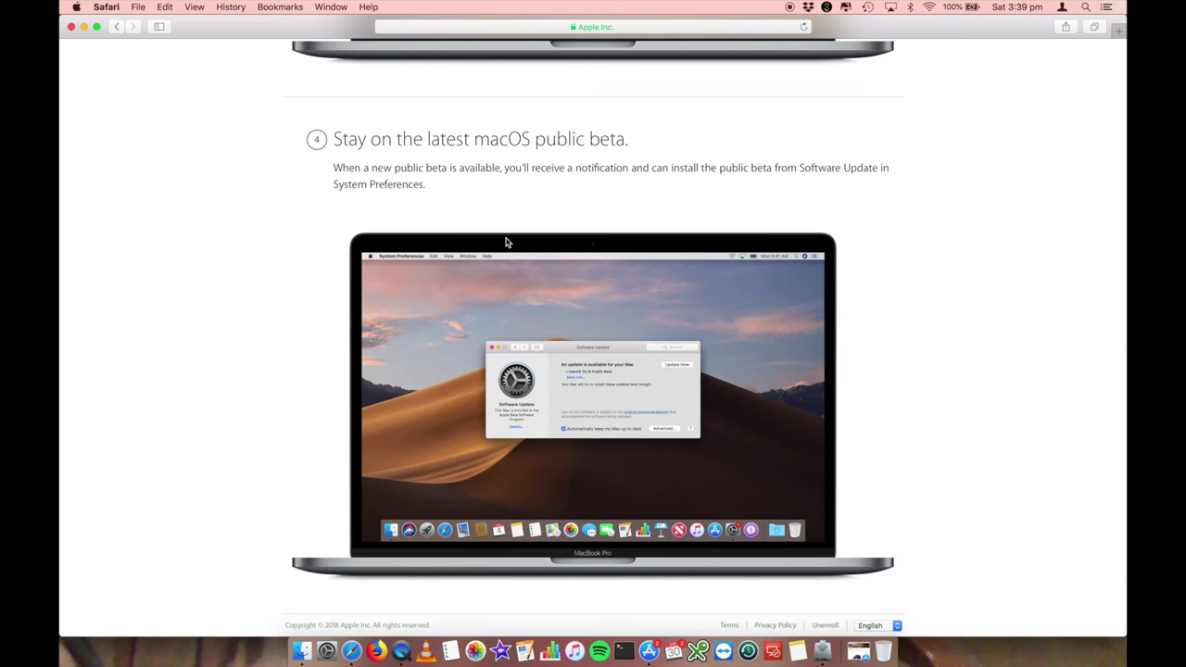
{"action": "scroll", "coordinate": [506, 240], "scroll_direction": "down", "scroll_amount": 1}
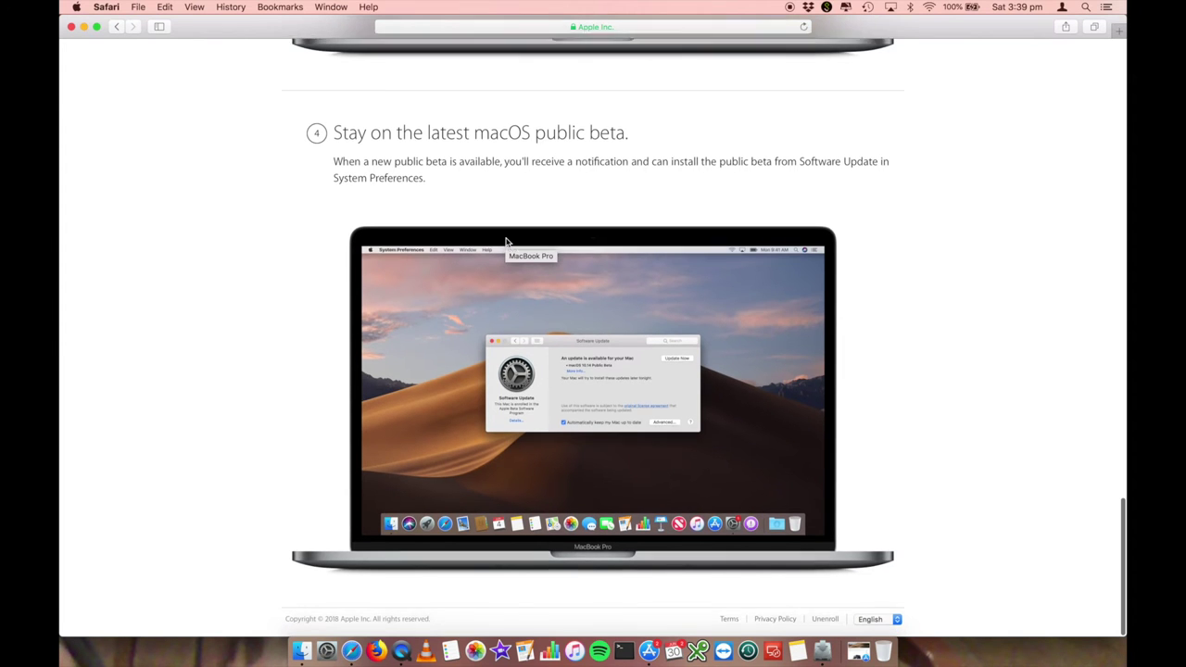
{"action": "scroll", "coordinate": [506, 241], "scroll_direction": "up", "scroll_amount": 15}
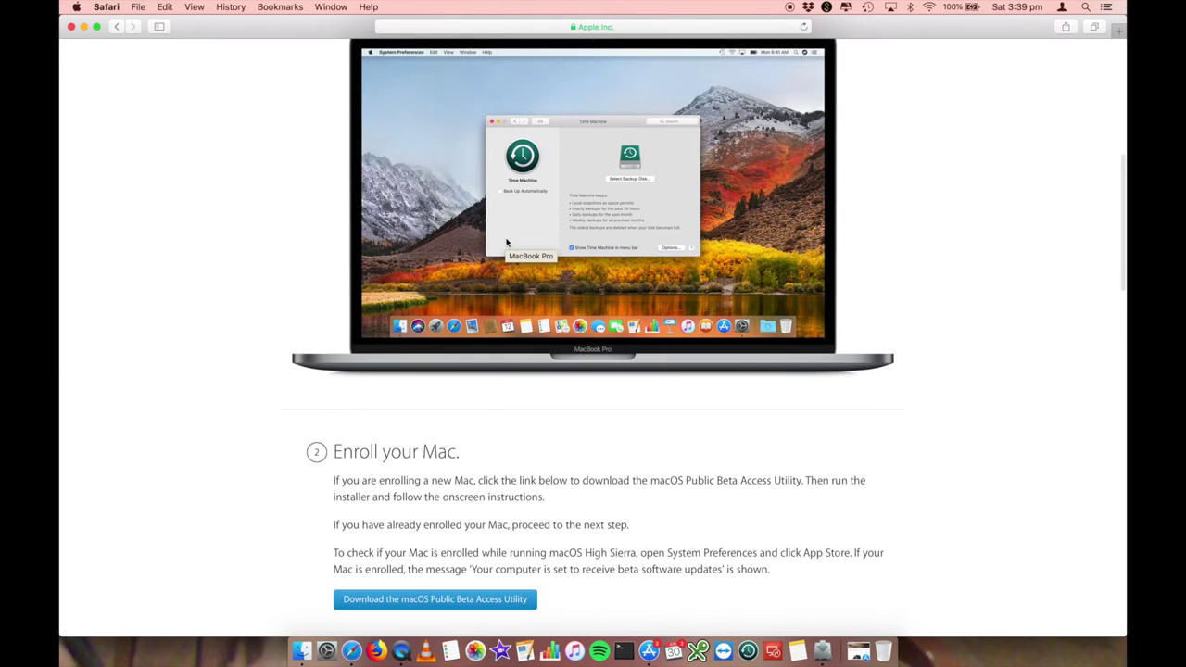
{"action": "scroll", "coordinate": [506, 241], "scroll_direction": "down", "scroll_amount": 2}
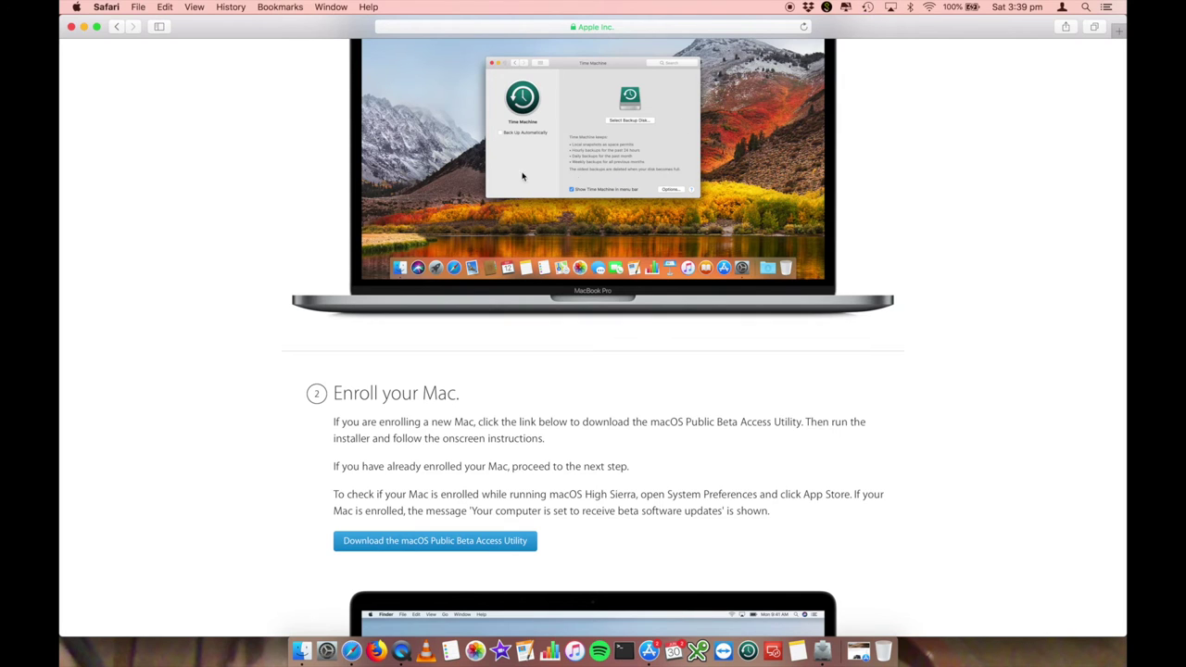
{"action": "scroll", "coordinate": [358, 410], "scroll_direction": "down", "scroll_amount": 2}
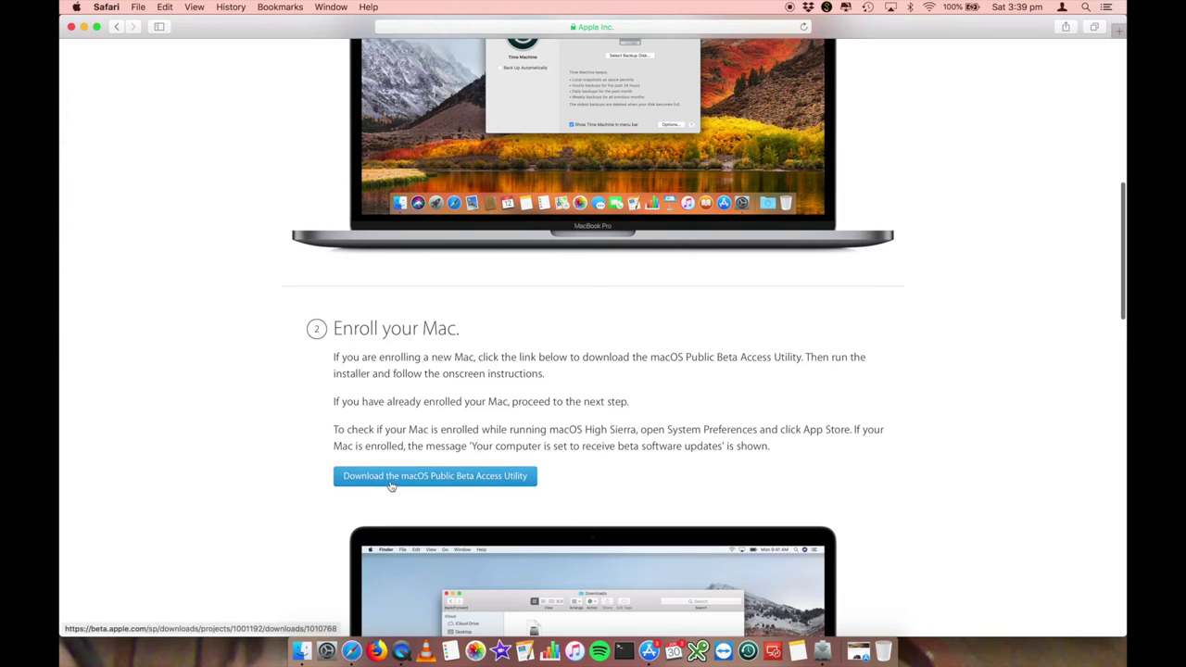
Download the macOS Public Beta Access Utility disk image
{"action": "left_click", "coordinate": [497, 478]}
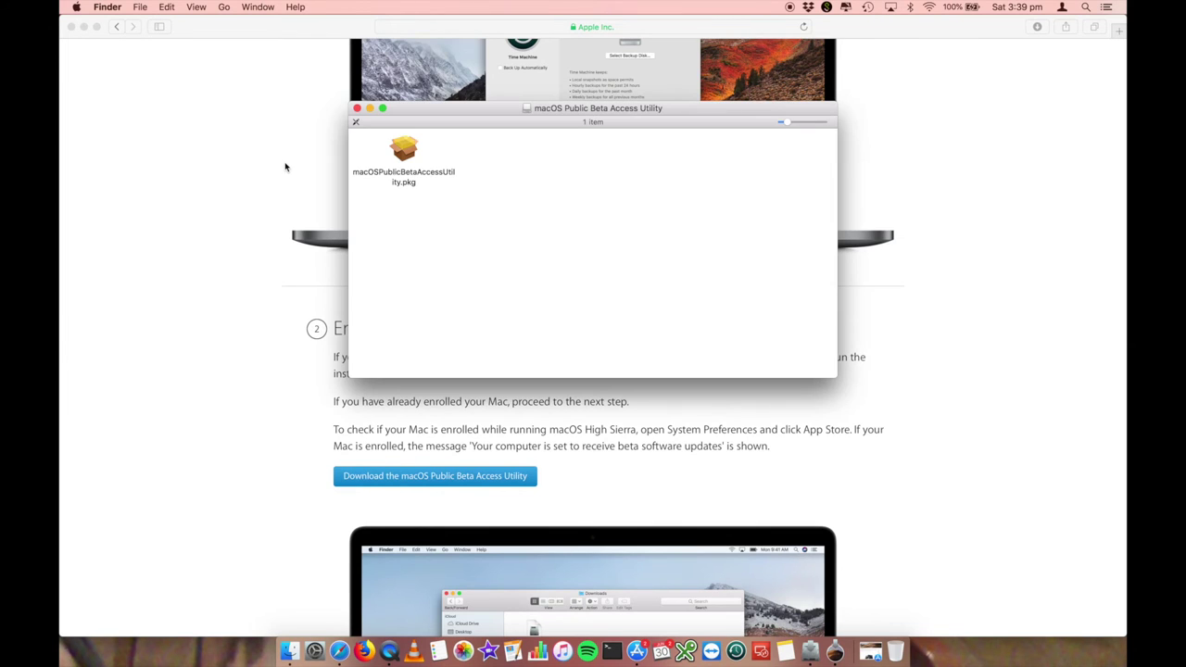
Install the Public Beta Access Utility on Macintosh HD, accepting the licence, then show the Mojave Beta App Store page
{"action": "double_click", "coordinate": [404, 153]}
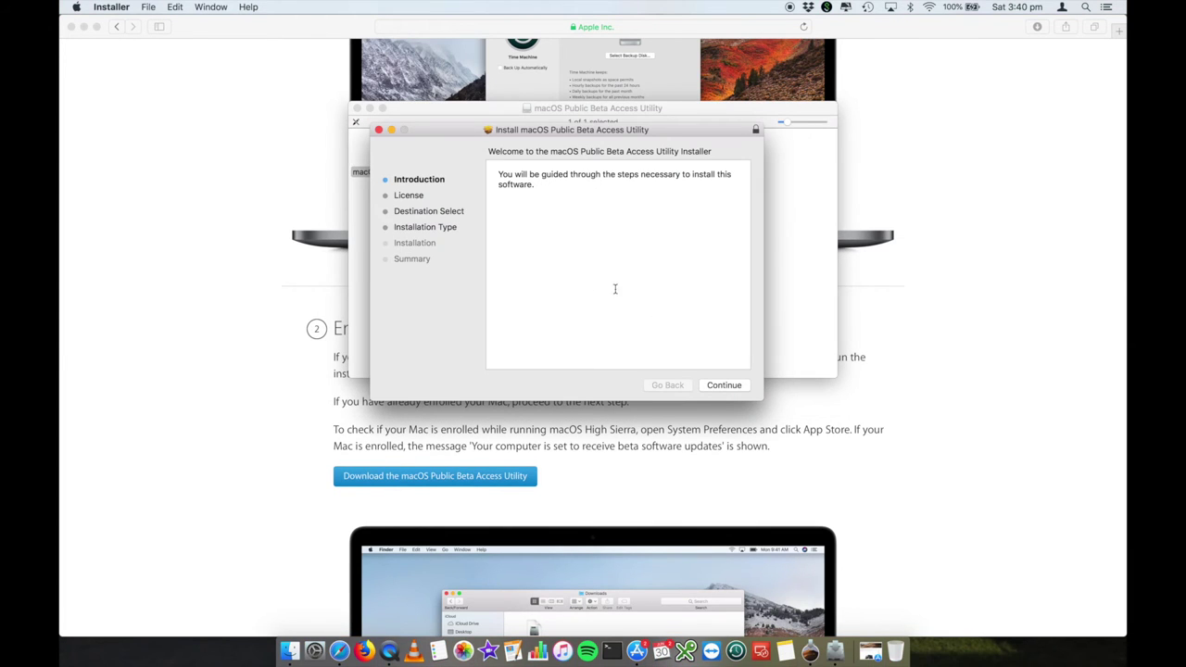
{"action": "left_click", "coordinate": [726, 387]}
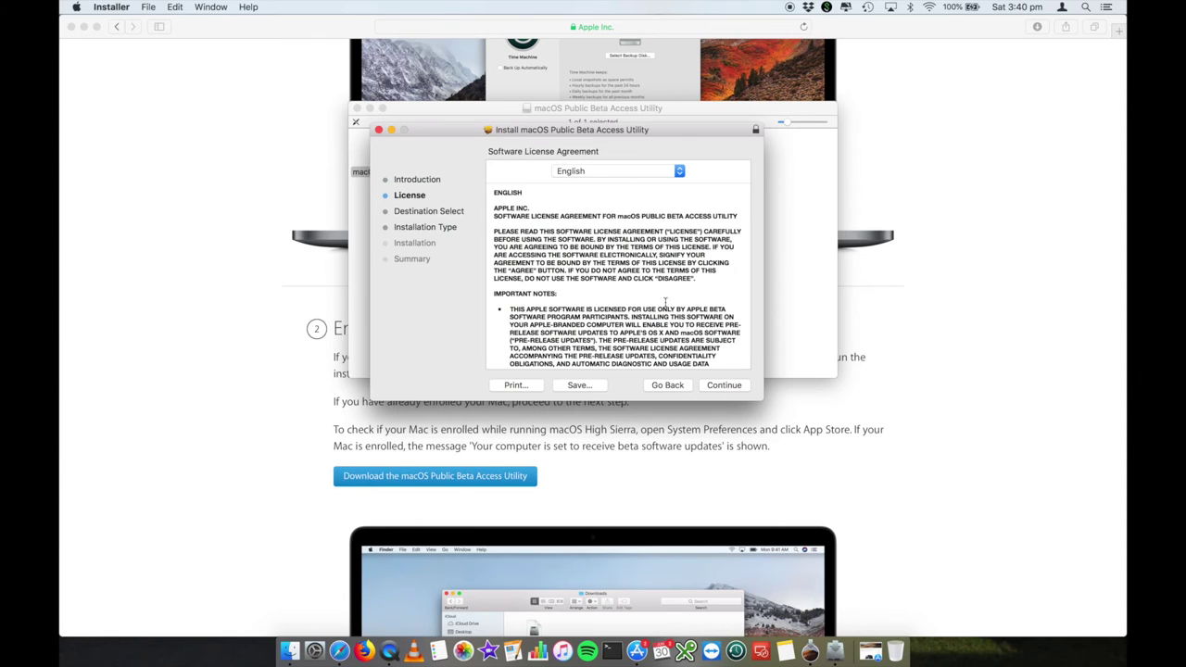
{"action": "left_click", "coordinate": [729, 385]}
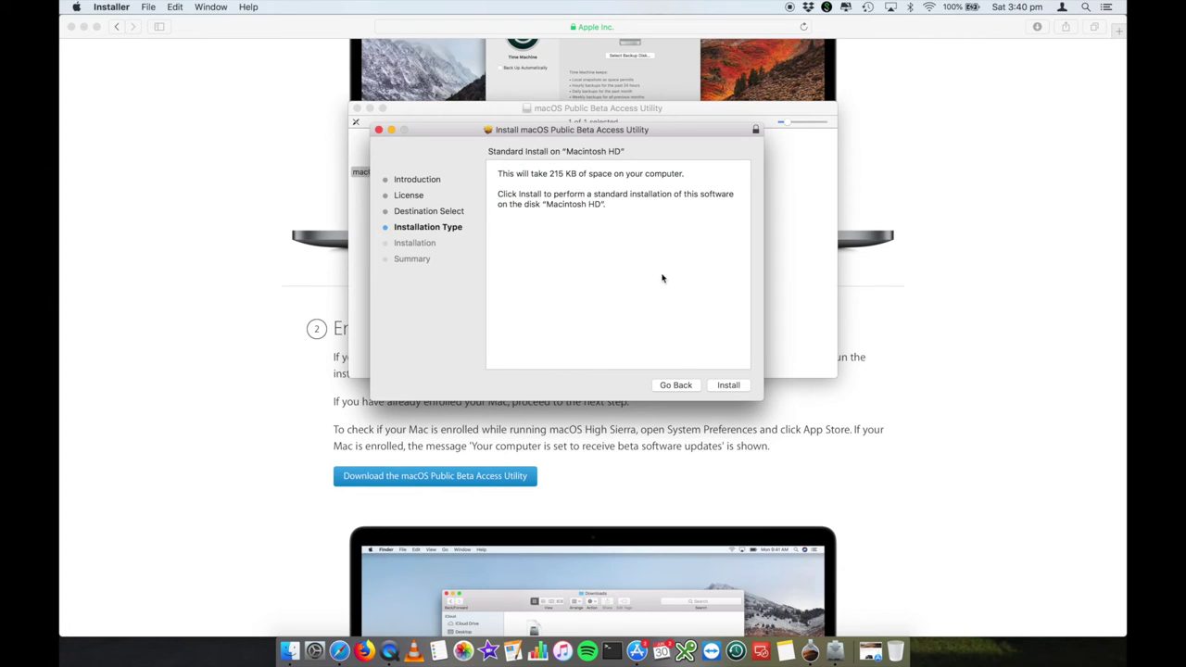
{"action": "left_click", "coordinate": [720, 387]}
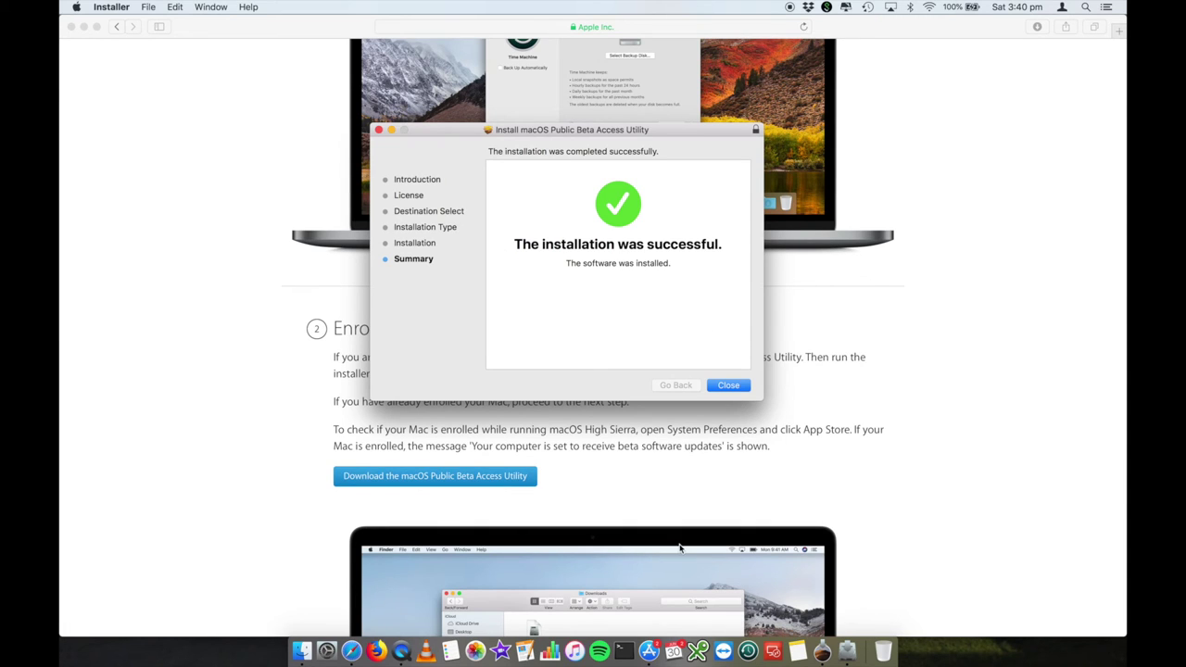
{"action": "left_click", "coordinate": [649, 646]}
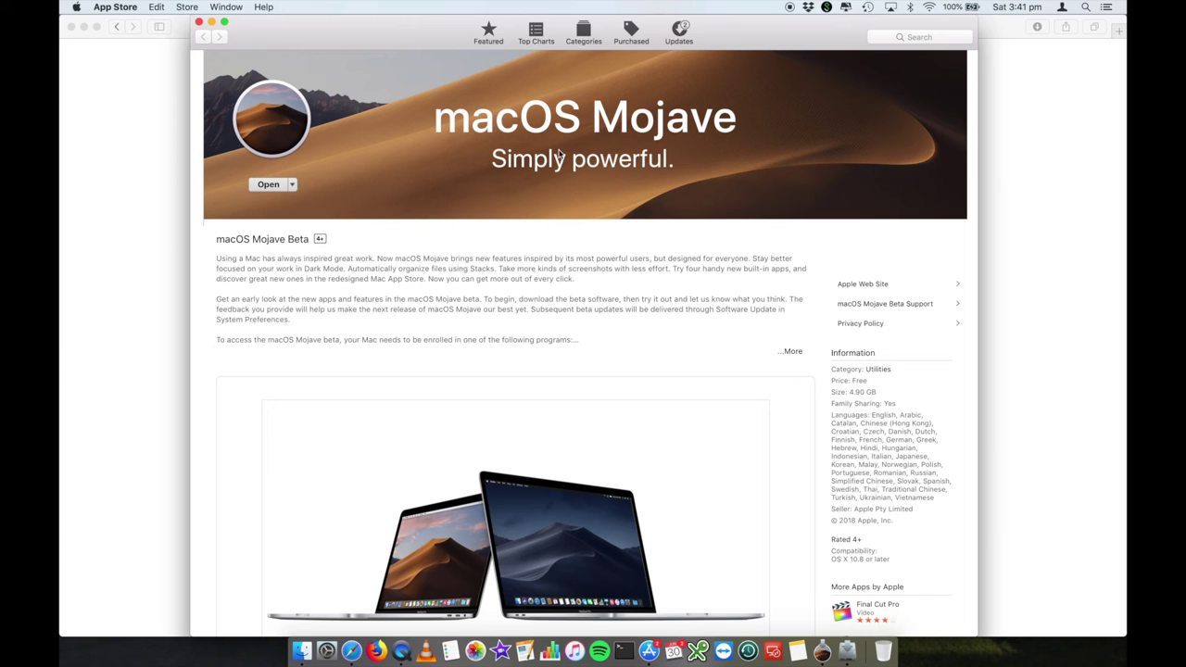
Scroll down the macOS Mojave Beta App Store page
{"action": "scroll", "coordinate": [603, 190], "scroll_direction": "down", "scroll_amount": 2}
{"action": "scroll", "coordinate": [603, 190], "scroll_direction": "down", "scroll_amount": 5}
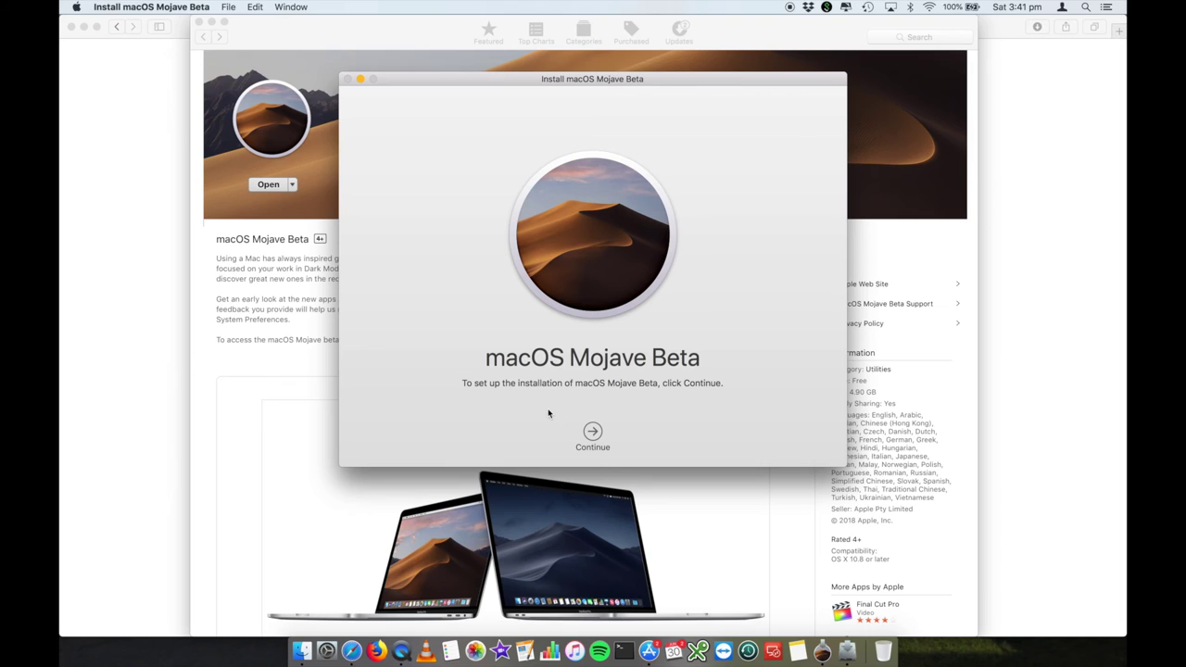
Continue past the Install macOS Mojave Beta welcome screen to the Macintosh HD disk page
{"action": "left_click", "coordinate": [592, 433]}
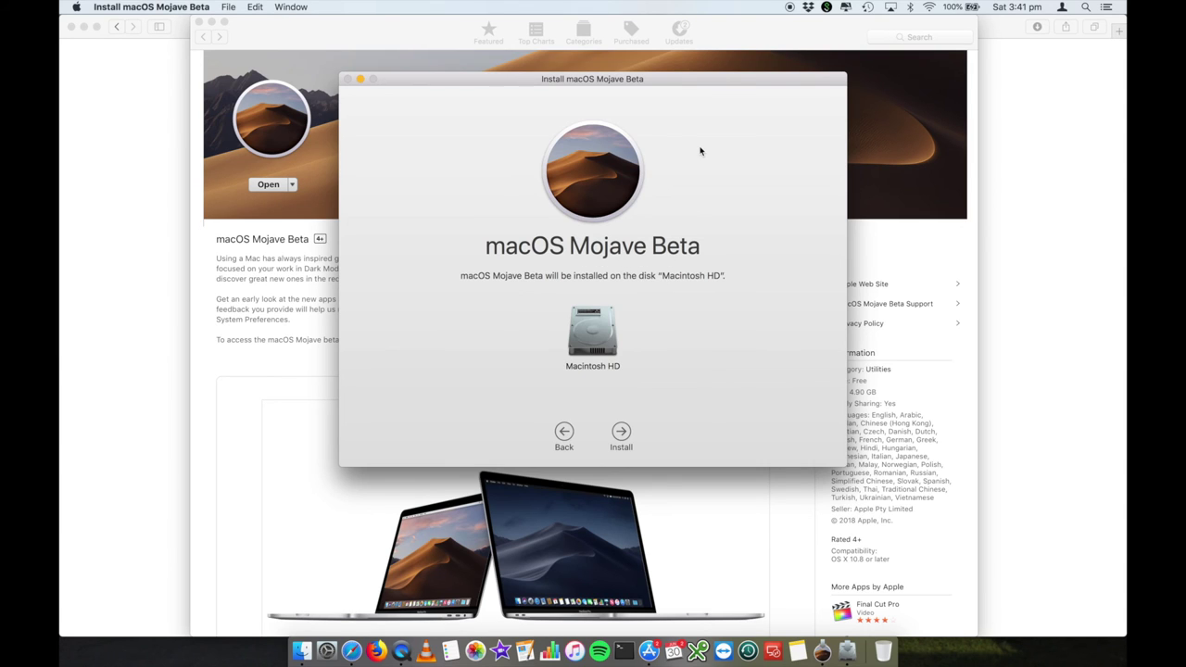